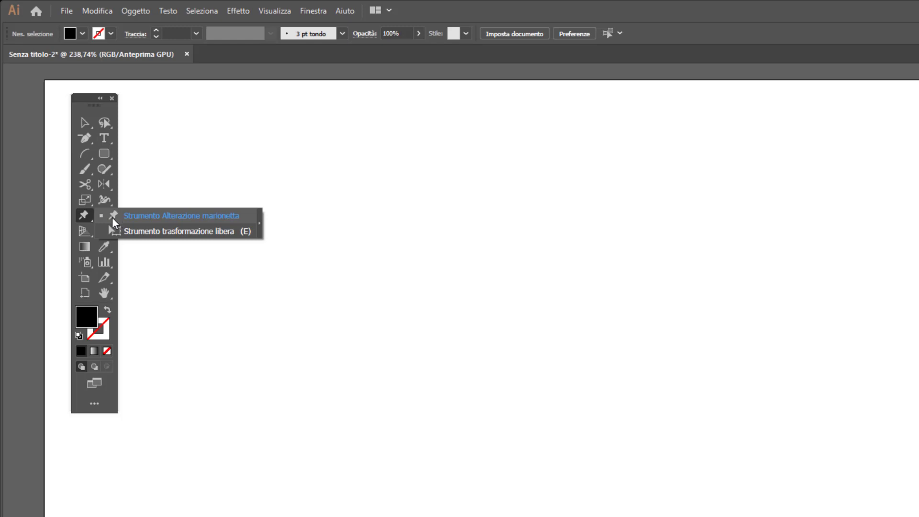
# Step: Add point text reading "lorem" on the blank artboard and set its font to Freude Normal
pyautogui.click(85, 214)
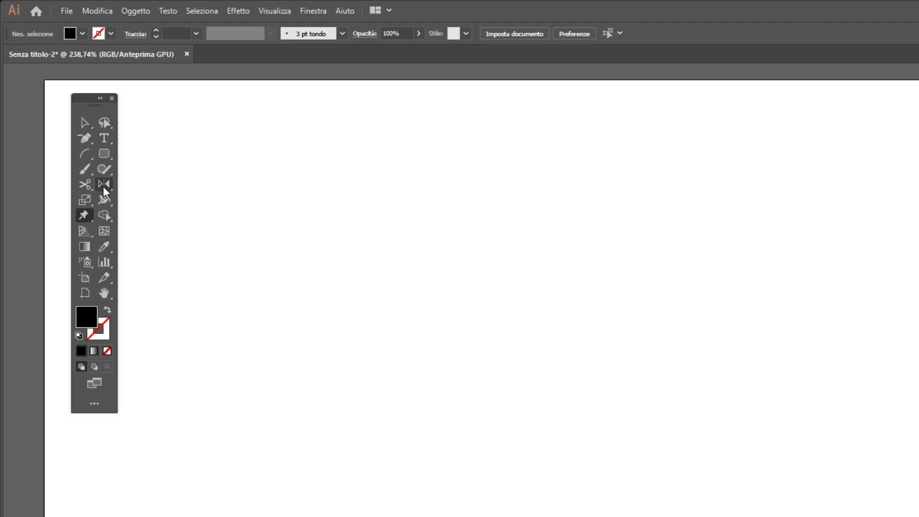
pyautogui.click(104, 139)
pyautogui.click(356, 259)
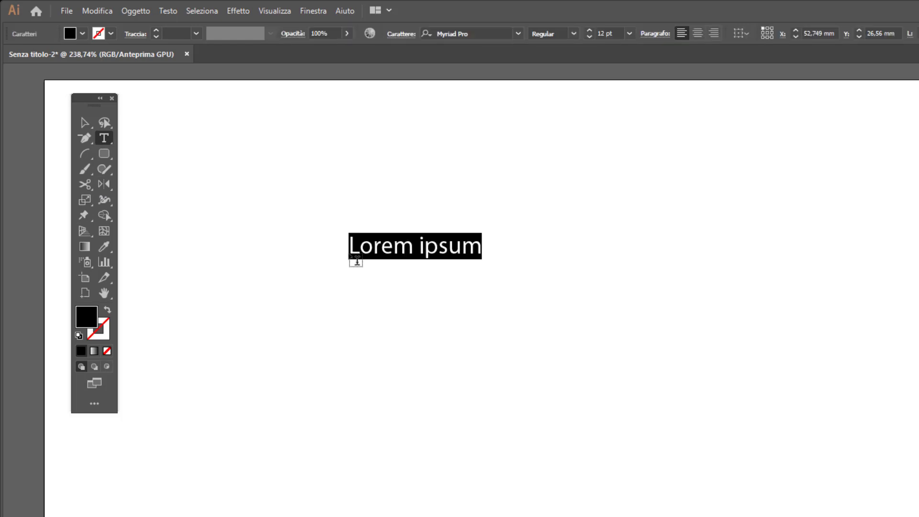
pyautogui.write('lorem')
pyautogui.press('Escape')
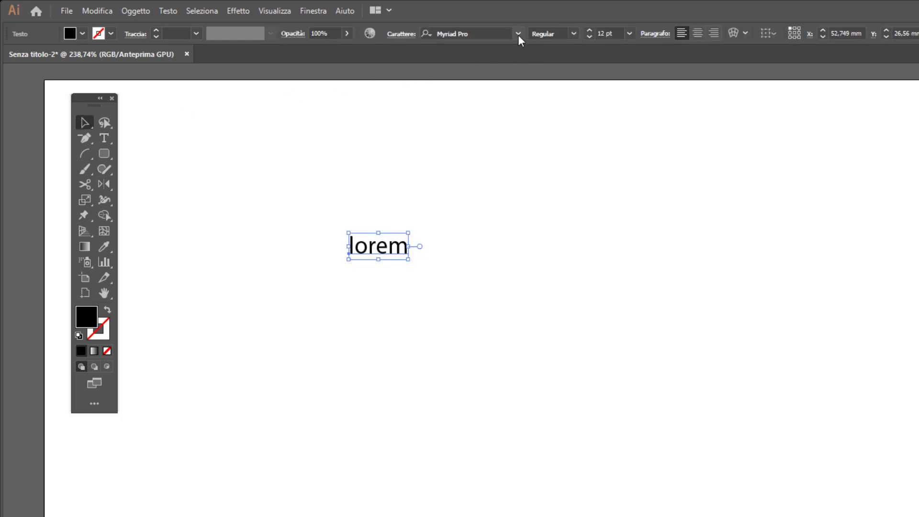
pyautogui.click(518, 33)
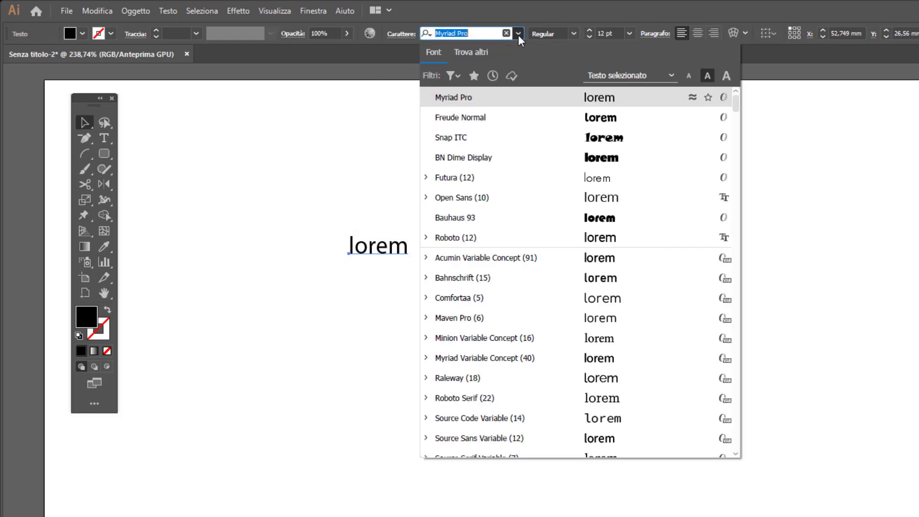
pyautogui.click(499, 120)
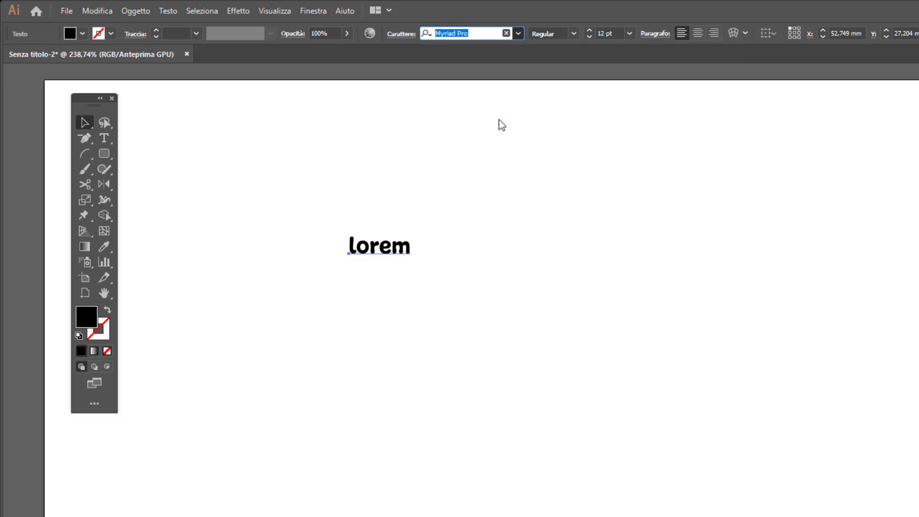
# Step: Scale the "lorem" text up to about 139 pt so it spans most of the visible artboard
pyautogui.moveTo(412, 261); pyautogui.dragTo(732, 465)
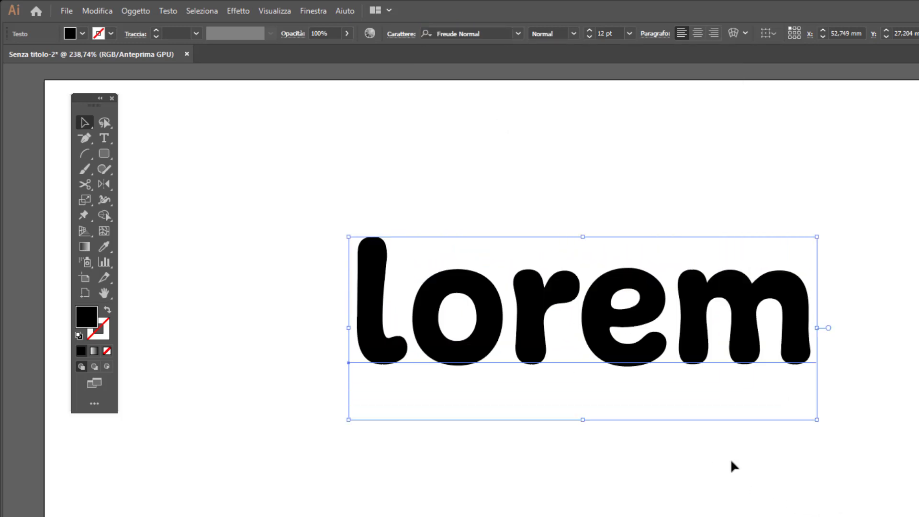
pyautogui.moveTo(342, 235); pyautogui.dragTo(174, 165)
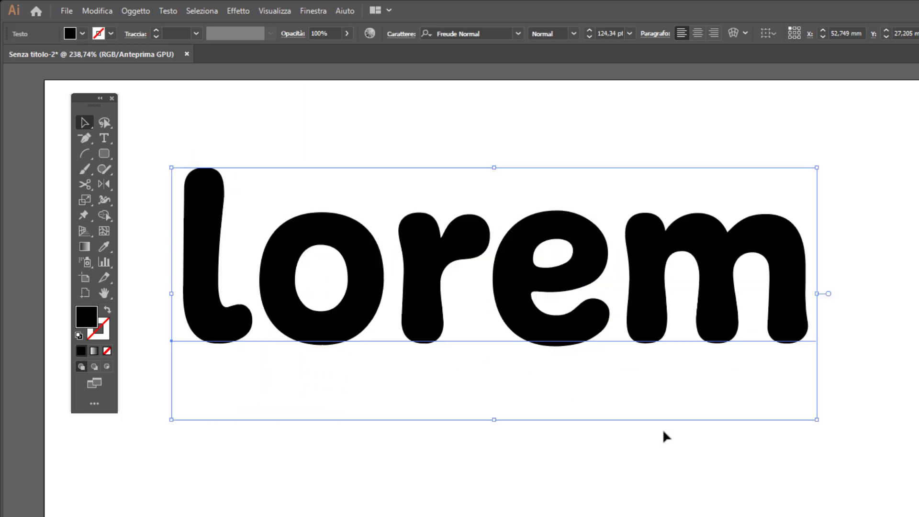
pyautogui.moveTo(819, 420); pyautogui.dragTo(916, 498)
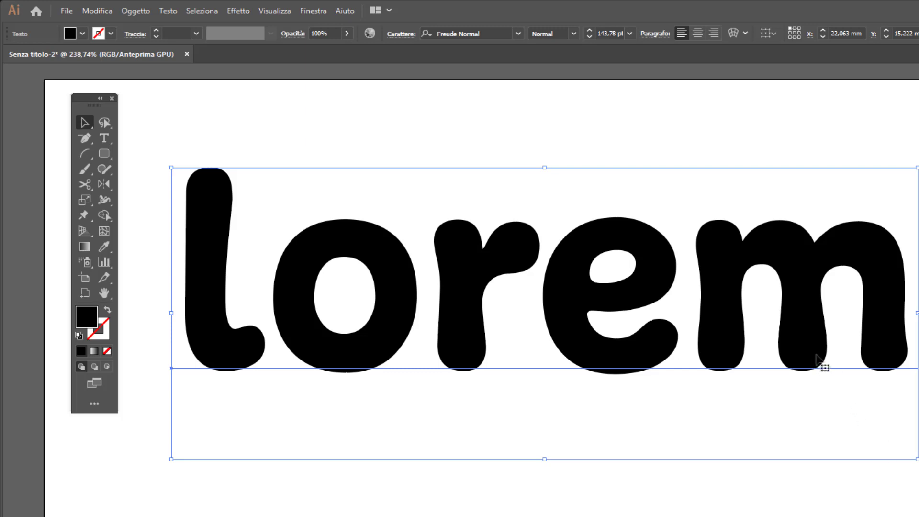
pyautogui.moveTo(917, 458); pyautogui.dragTo(888, 496)
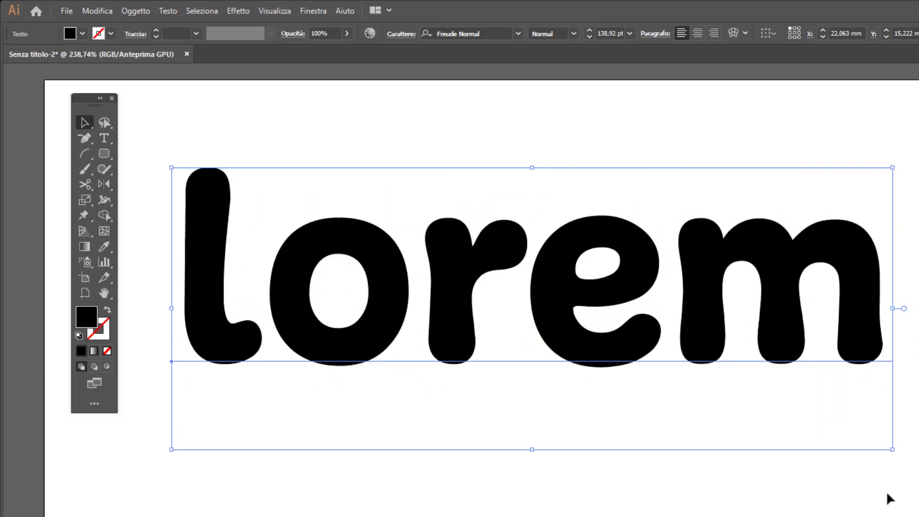
pyautogui.click(605, 32)
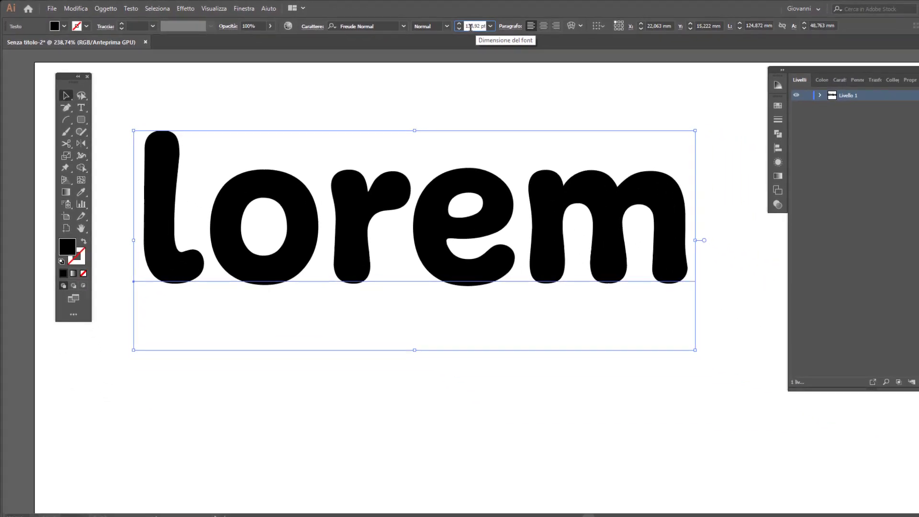
pyautogui.click(838, 80)
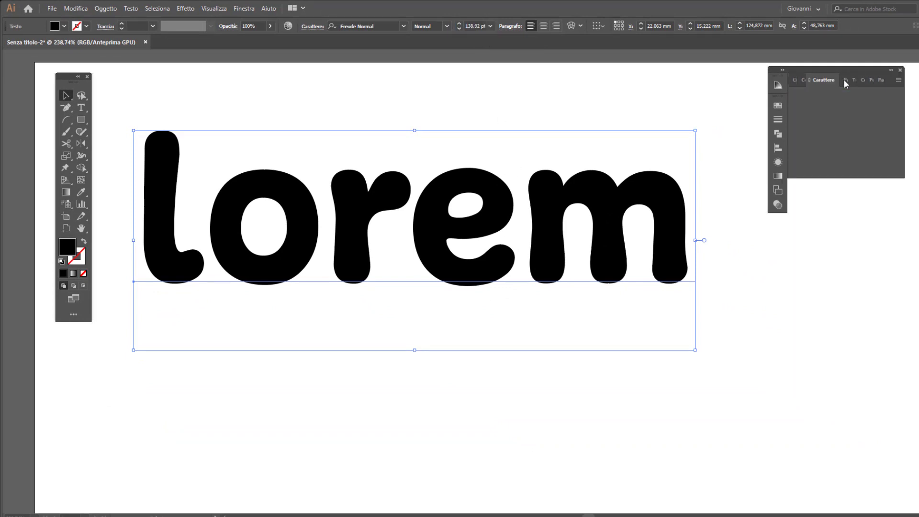
pyautogui.click(796, 80)
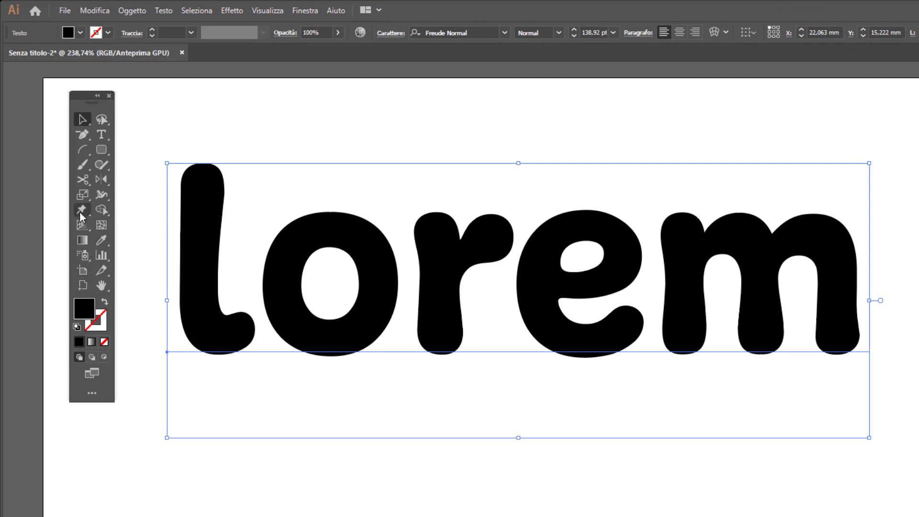
# Step: Activate Puppet Warp on the "lorem" text to generate its mesh and automatic pins
pyautogui.click(80, 211)
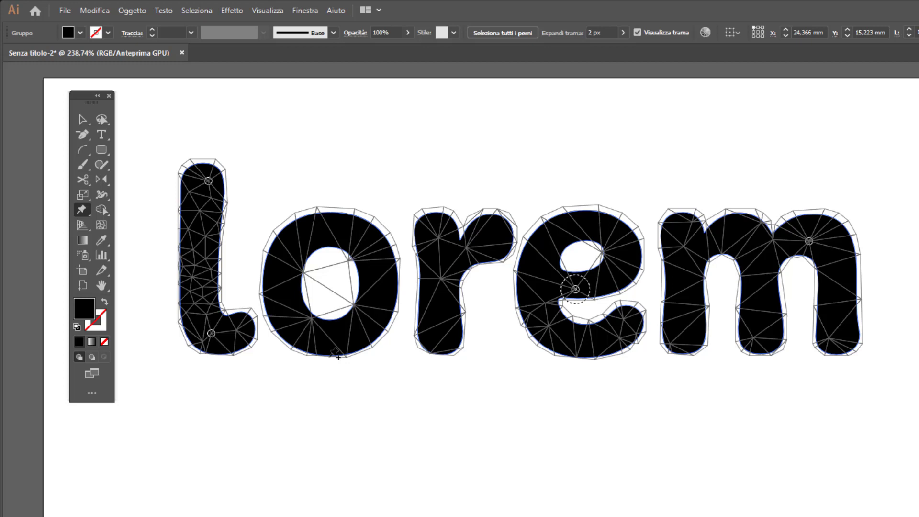
pyautogui.click(133, 11)
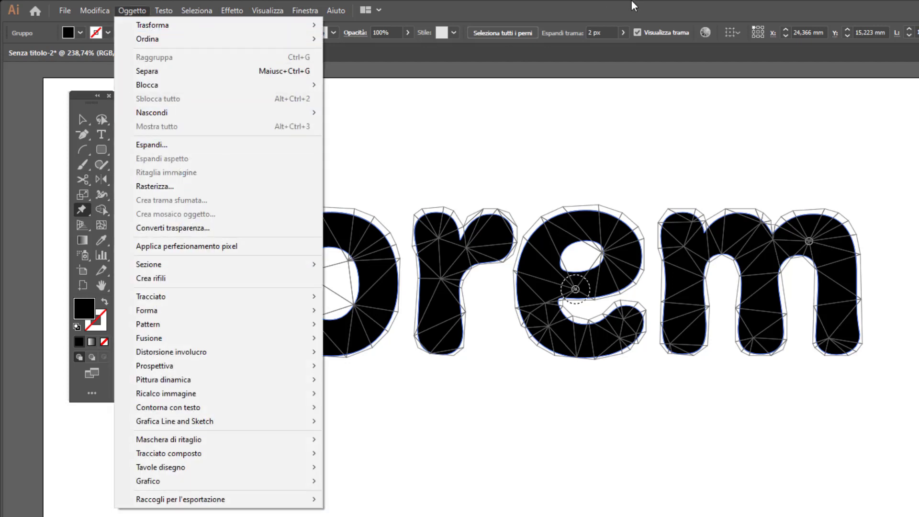
pyautogui.click(390, 319)
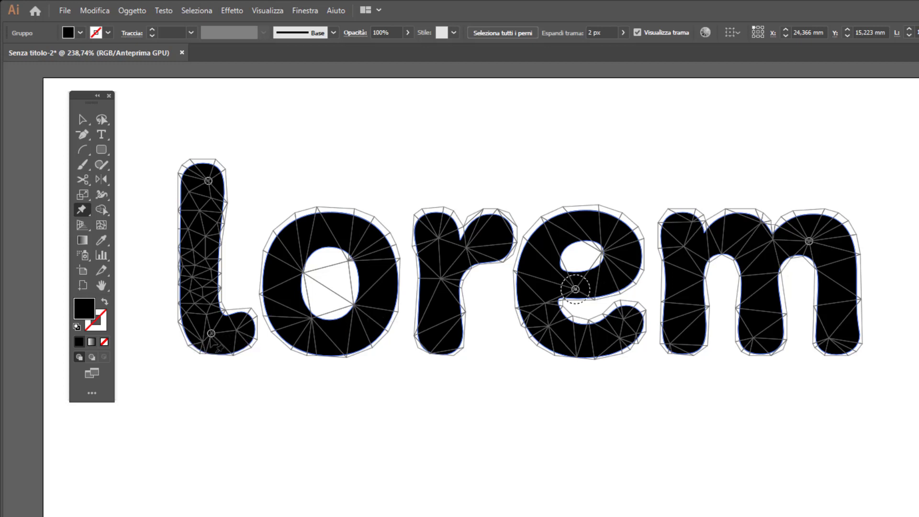
# Step: Shift the existing puppet pins slightly on the letters l, m and e to deform their shapes
pyautogui.moveTo(211, 333); pyautogui.dragTo(210, 187)
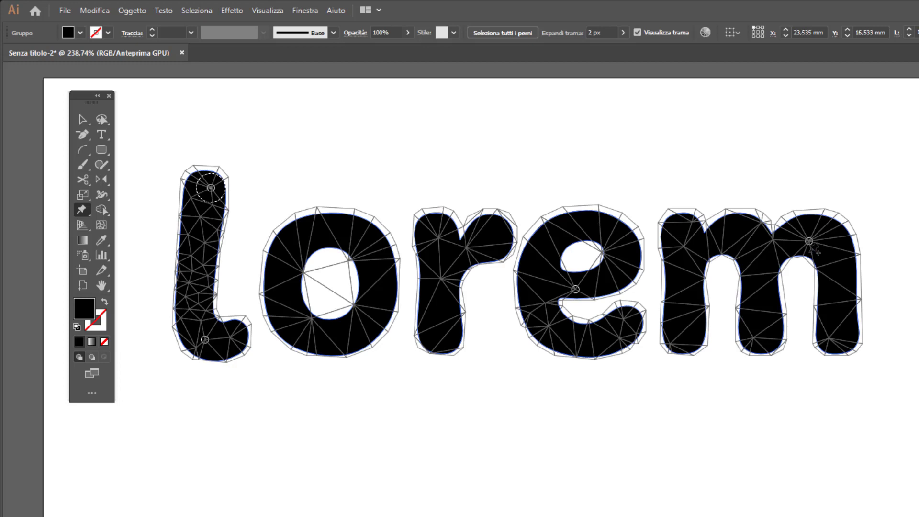
pyautogui.moveTo(809, 241)
pyautogui.mouseDown()
pyautogui.moveTo(848, 214)
pyautogui.moveTo(860, 189)
pyautogui.moveTo(814, 243)
pyautogui.moveTo(806, 190)
pyautogui.moveTo(812, 245)
pyautogui.mouseUp()
pyautogui.click(575, 290)
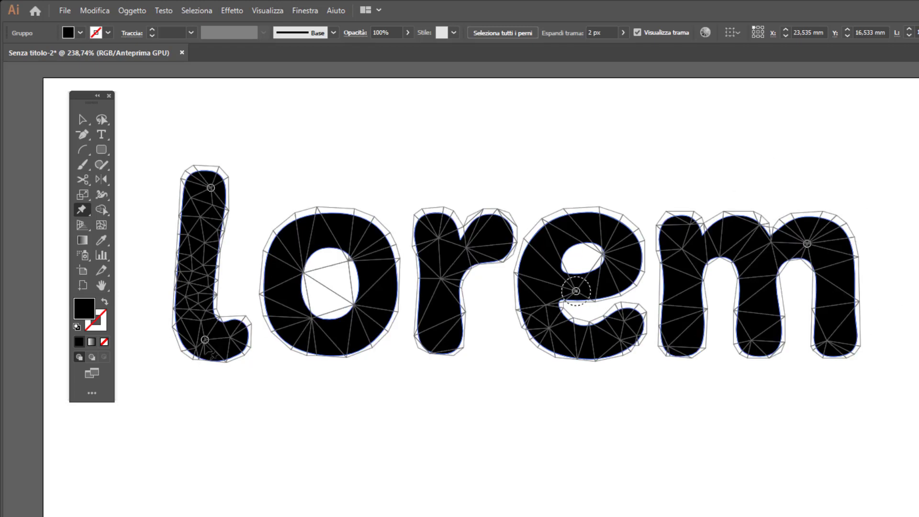
pyautogui.moveTo(206, 341)
pyautogui.mouseDown()
pyautogui.moveTo(138, 400)
pyautogui.moveTo(99, 503)
pyautogui.moveTo(320, 403)
pyautogui.moveTo(204, 357)
pyautogui.moveTo(214, 343)
pyautogui.mouseUp()
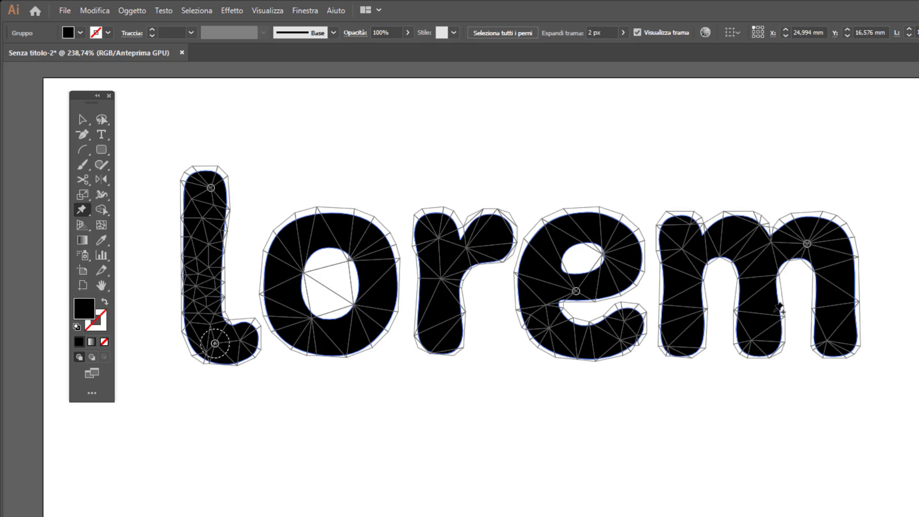
# Step: Add three pins along the stem of the l, at mid-right, upper left and lower left, and nudge them slightly
pyautogui.click(220, 265)
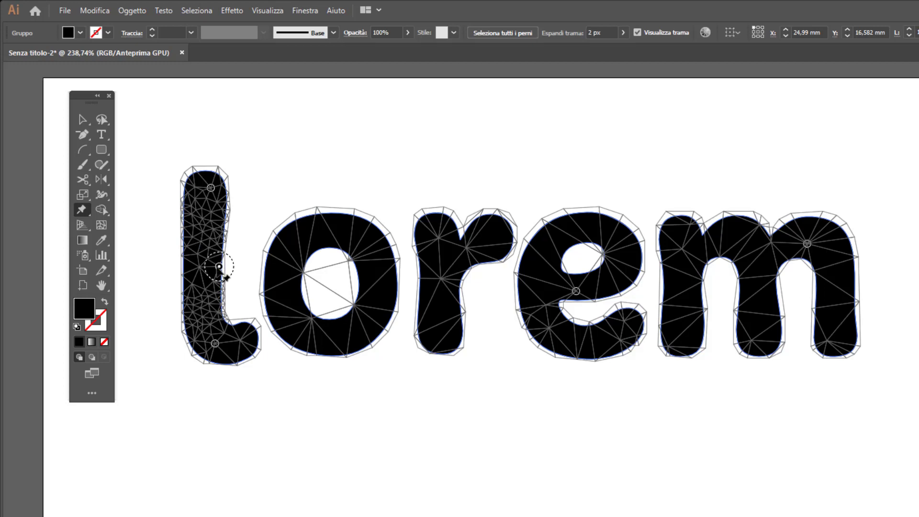
pyautogui.moveTo(219, 266)
pyautogui.mouseDown()
pyautogui.moveTo(248, 266)
pyautogui.moveTo(168, 266)
pyautogui.moveTo(254, 268)
pyautogui.moveTo(176, 267)
pyautogui.moveTo(149, 317)
pyautogui.moveTo(182, 286)
pyautogui.moveTo(177, 201)
pyautogui.moveTo(202, 228)
pyautogui.moveTo(247, 232)
pyautogui.moveTo(244, 313)
pyautogui.moveTo(246, 264)
pyautogui.moveTo(205, 261)
pyautogui.moveTo(176, 267)
pyautogui.moveTo(148, 323)
pyautogui.moveTo(166, 226)
pyautogui.moveTo(190, 267)
pyautogui.moveTo(232, 269)
pyautogui.moveTo(221, 263)
pyautogui.mouseUp()
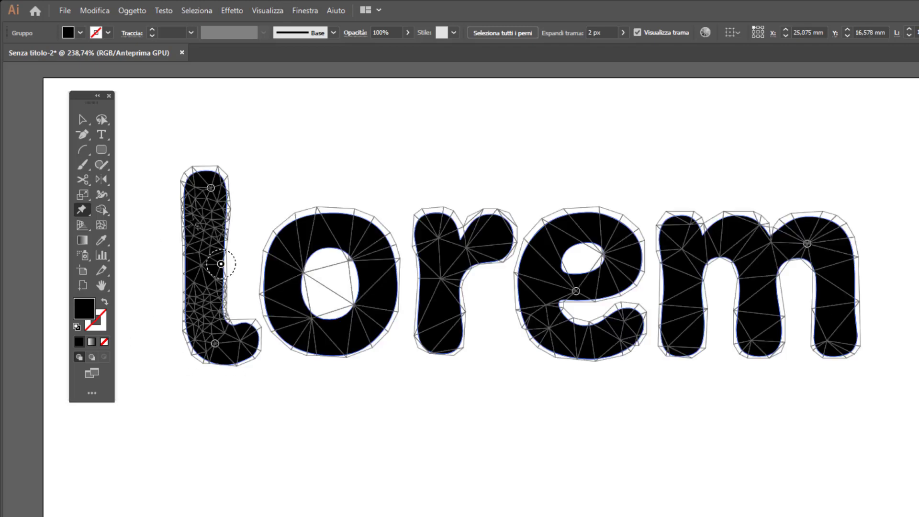
pyautogui.moveTo(190, 228)
pyautogui.mouseDown()
pyautogui.moveTo(148, 230)
pyautogui.moveTo(128, 205)
pyautogui.moveTo(187, 231)
pyautogui.mouseUp()
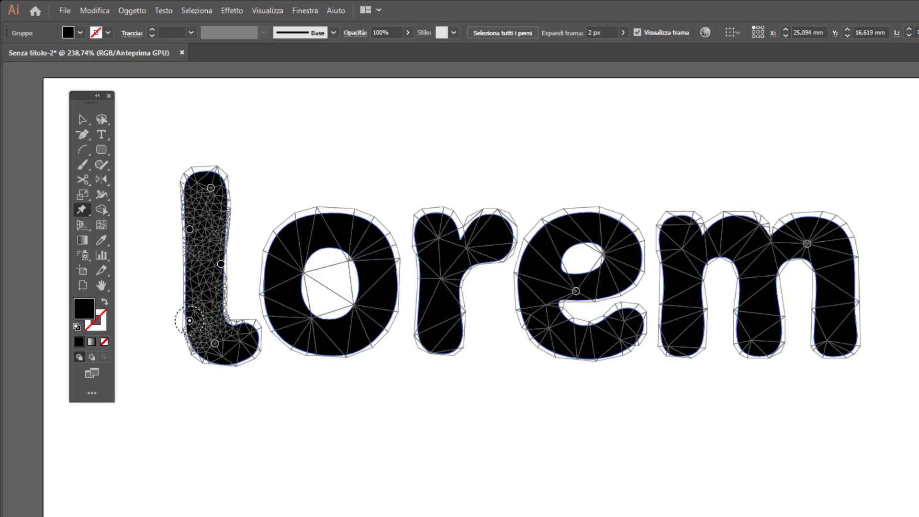
pyautogui.moveTo(189, 320); pyautogui.dragTo(166, 342)
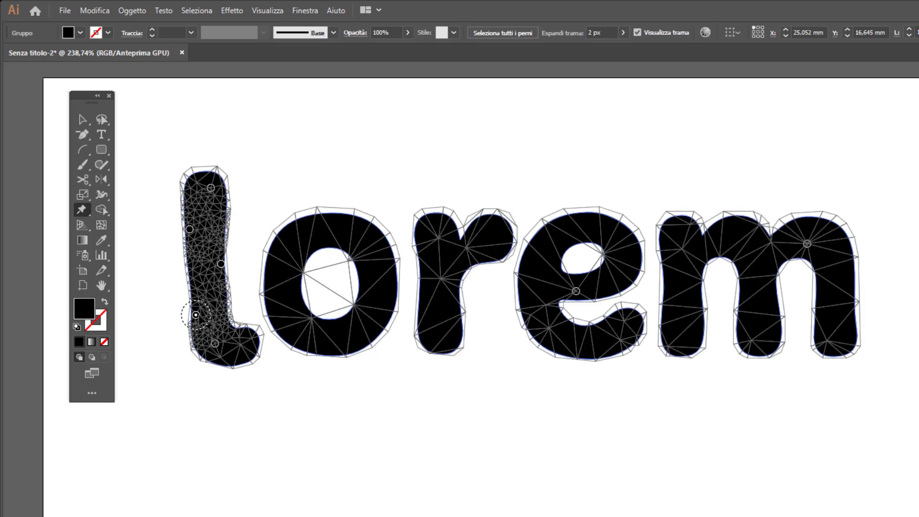
pyautogui.moveTo(196, 316)
pyautogui.mouseDown()
pyautogui.moveTo(178, 325)
pyautogui.moveTo(190, 321)
pyautogui.mouseUp()
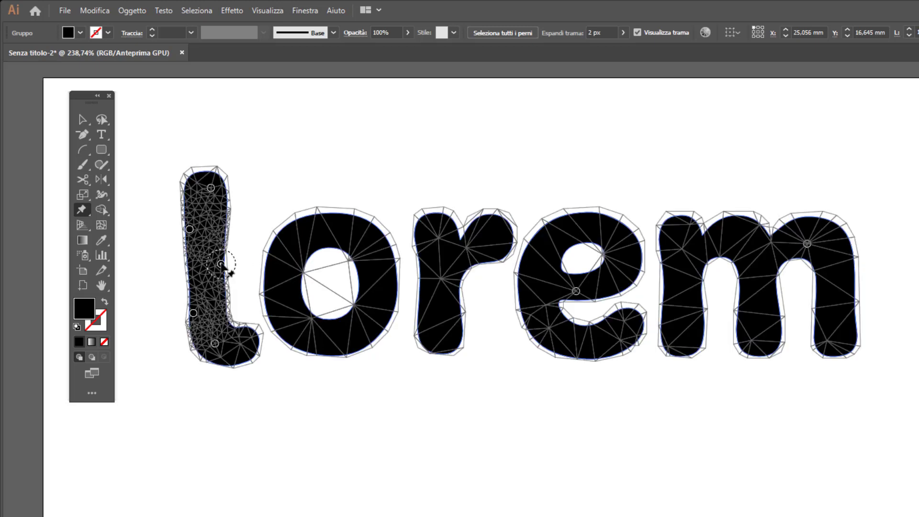
# Step: Bend the stem of the l into a wave by moving its pins, and add another pin near its foot
pyautogui.moveTo(220, 264); pyautogui.dragTo(199, 233)
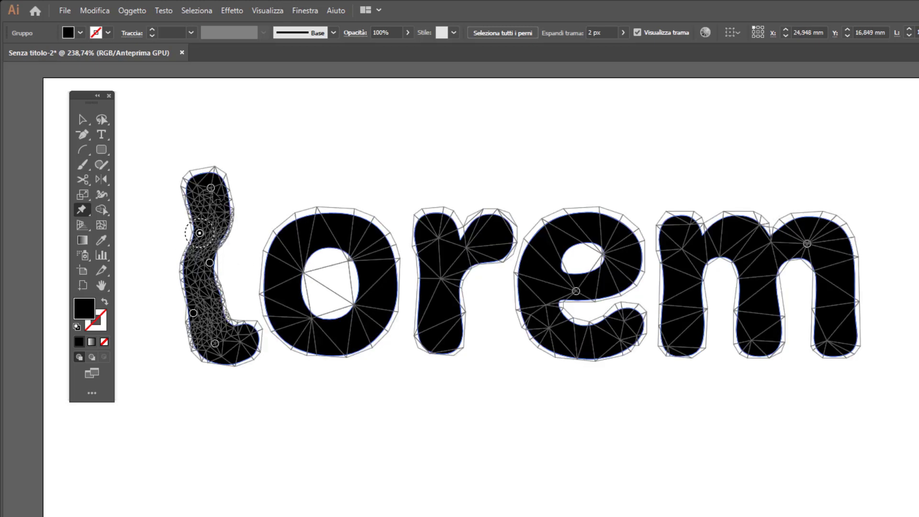
pyautogui.moveTo(210, 188); pyautogui.dragTo(198, 191)
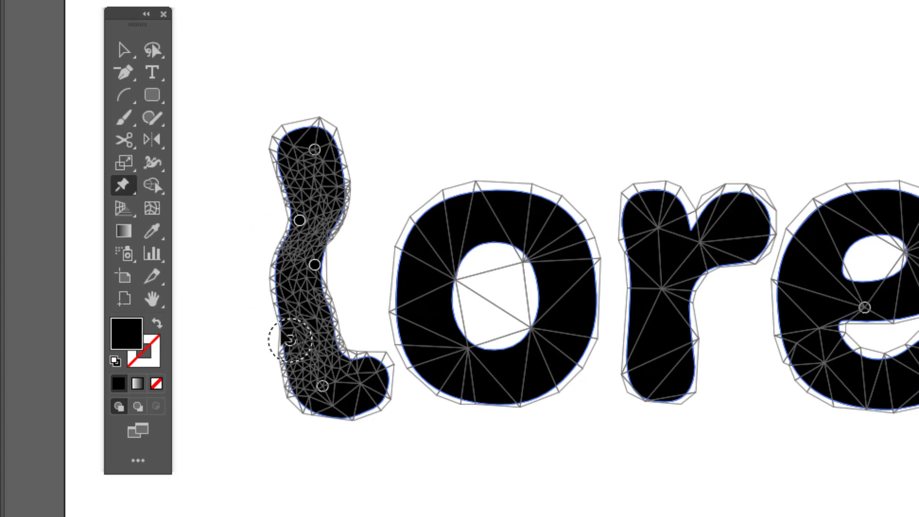
pyautogui.click(273, 343)
pyautogui.moveTo(282, 351)
pyautogui.mouseDown()
pyautogui.moveTo(269, 349)
pyautogui.moveTo(276, 333)
pyautogui.moveTo(273, 353)
pyautogui.moveTo(282, 353)
pyautogui.moveTo(277, 343)
pyautogui.moveTo(285, 362)
pyautogui.moveTo(272, 359)
pyautogui.moveTo(280, 335)
pyautogui.moveTo(274, 354)
pyautogui.mouseUp()
pyautogui.moveTo(322, 386)
pyautogui.mouseDown()
pyautogui.moveTo(315, 377)
pyautogui.moveTo(309, 394)
pyautogui.moveTo(325, 397)
pyautogui.moveTo(297, 383)
pyautogui.moveTo(323, 386)
pyautogui.moveTo(301, 396)
pyautogui.moveTo(320, 384)
pyautogui.mouseUp()
# Step: Pin both upper ends of the r, pull the left one outward, and reposition and twist the right end around its pin
pyautogui.click(641, 205)
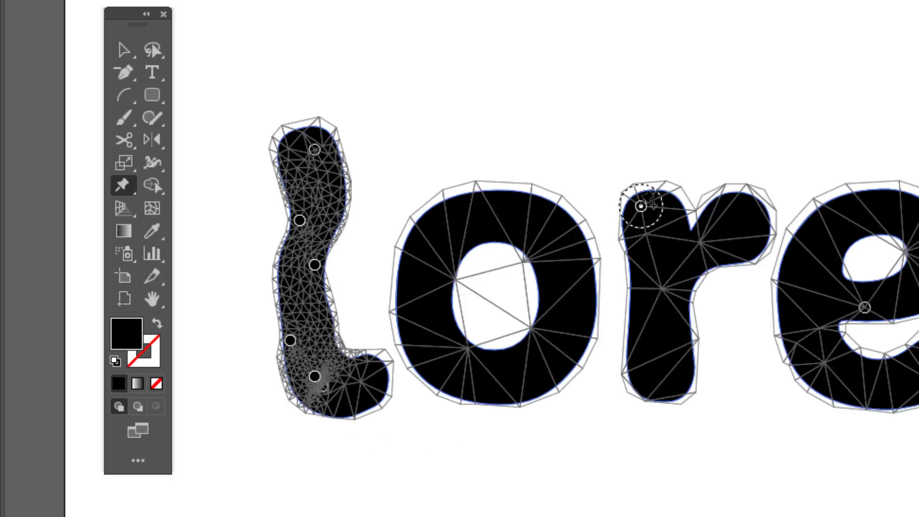
pyautogui.moveTo(640, 206)
pyautogui.mouseDown()
pyautogui.moveTo(614, 189)
pyautogui.moveTo(626, 202)
pyautogui.mouseUp()
pyautogui.click(740, 212)
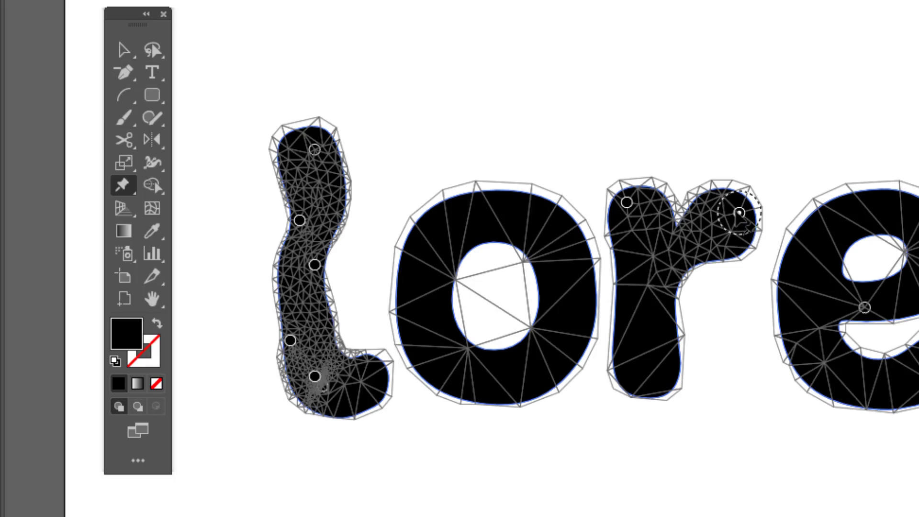
pyautogui.moveTo(745, 215); pyautogui.dragTo(764, 283)
pyautogui.moveTo(767, 244); pyautogui.dragTo(749, 218)
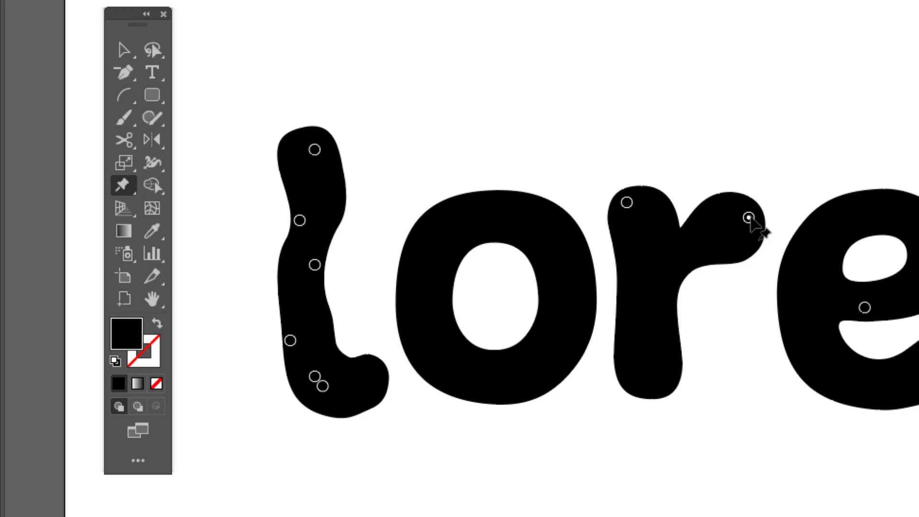
pyautogui.click(749, 218)
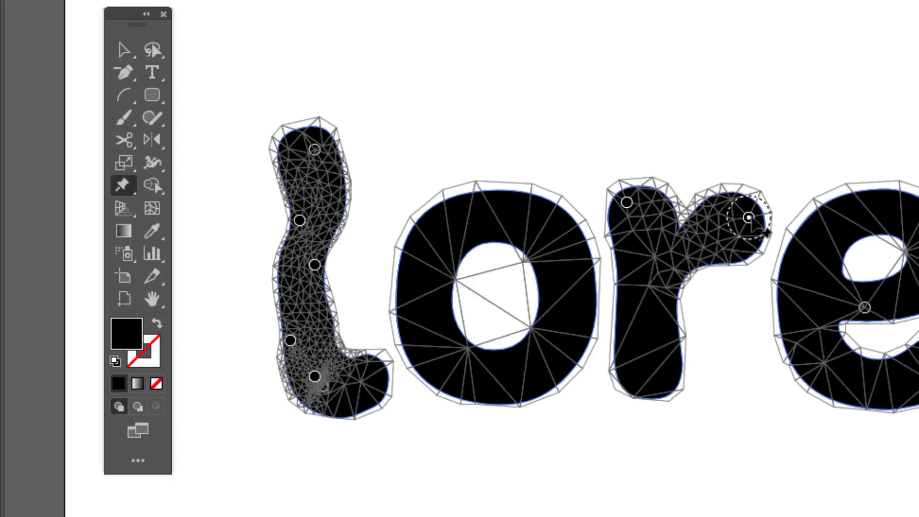
pyautogui.moveTo(746, 229); pyautogui.dragTo(766, 239)
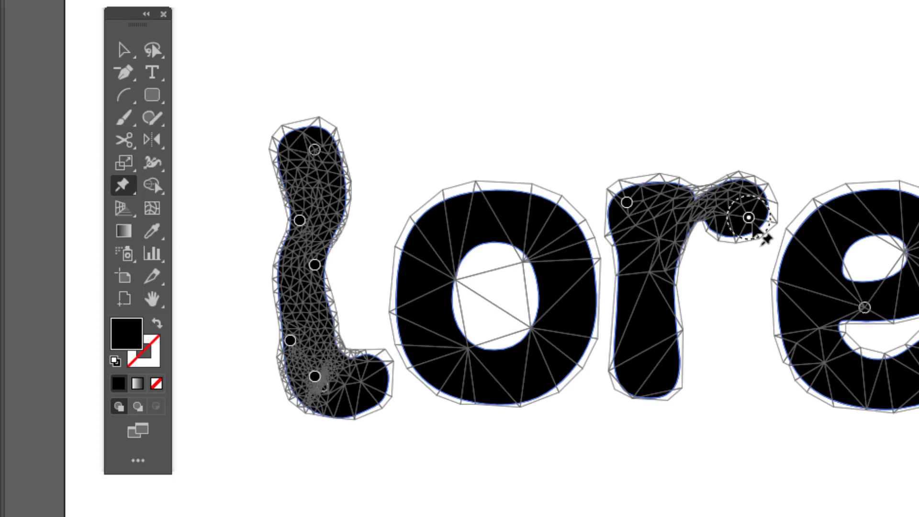
# Step: Add a puppet pin on the upper right curve of the letter e
pyautogui.click(908, 209)
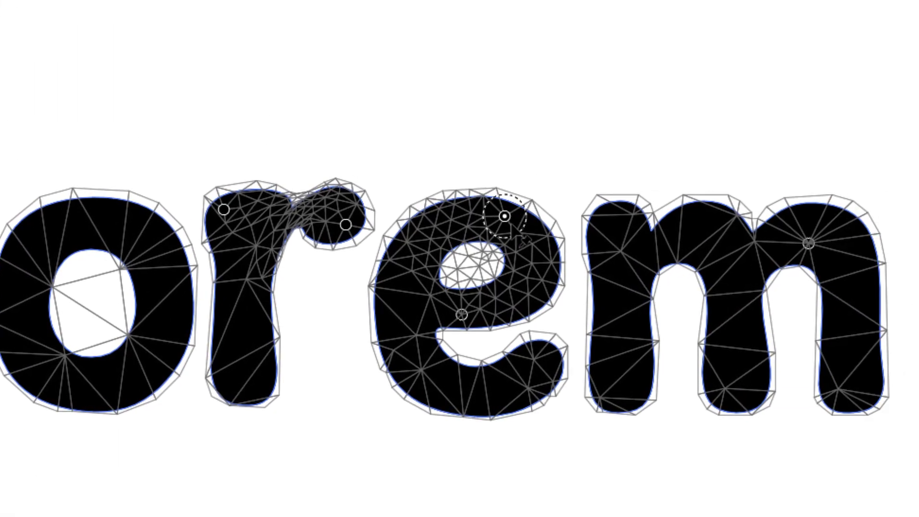